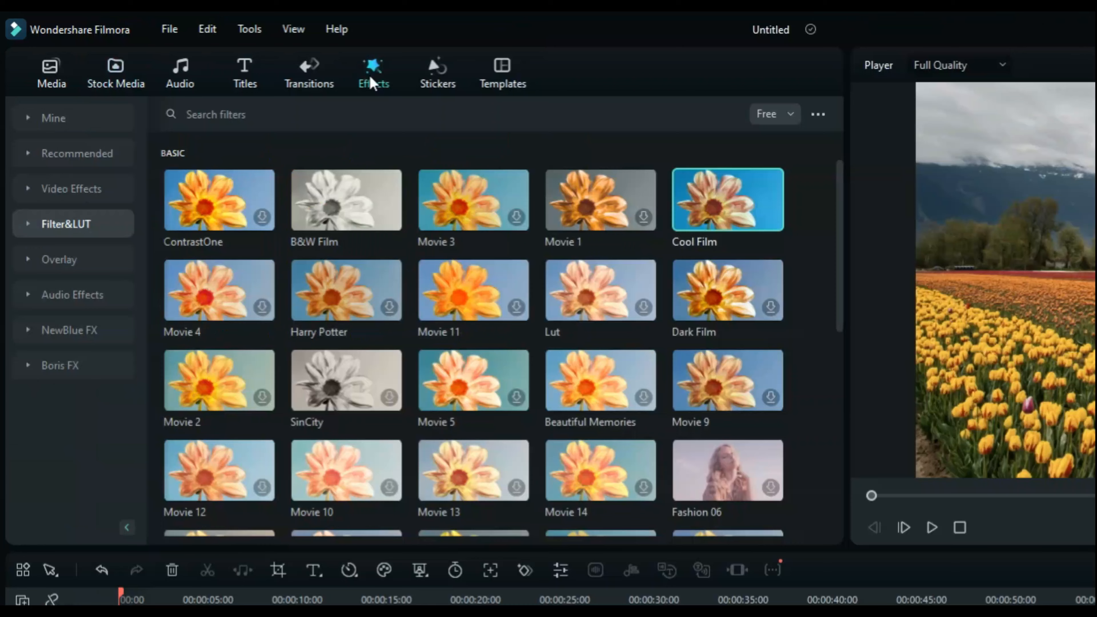
Look through the Mine, Recommended, Video Effects, Filter&LUT and Overlay categories of the effects library
left_click(59, 82)
left_click(89, 128)
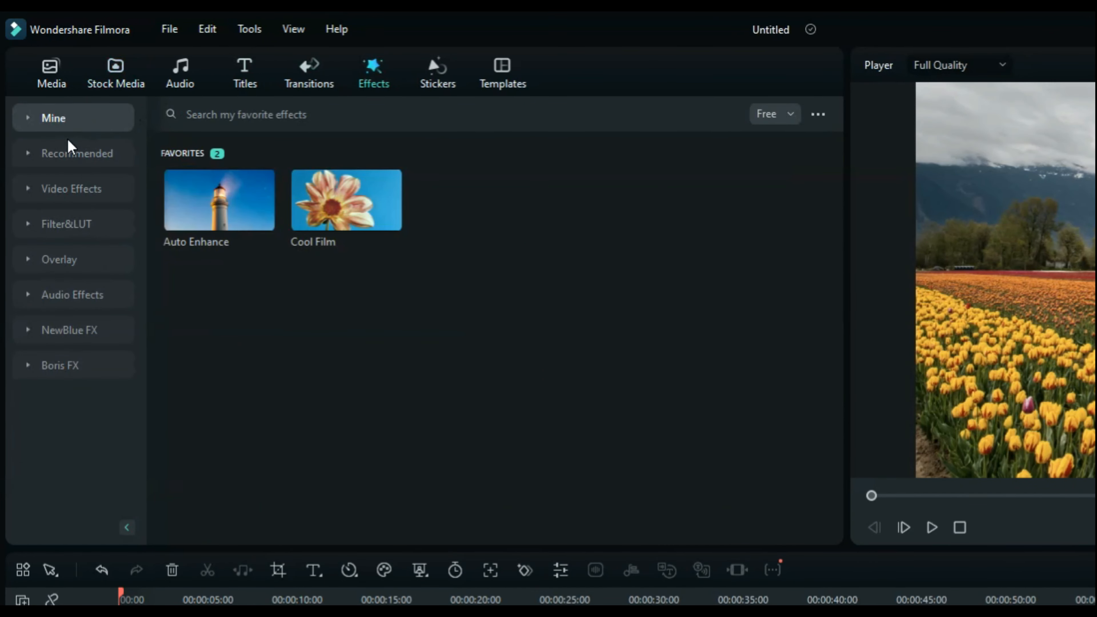
left_click(71, 154)
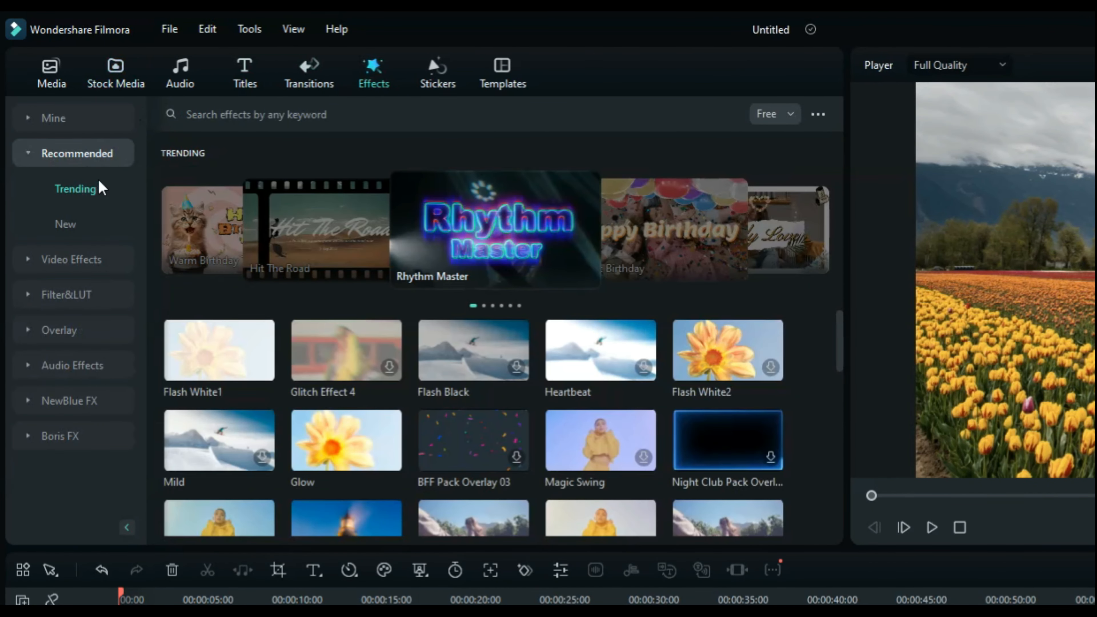
left_click(87, 224)
left_click(83, 191)
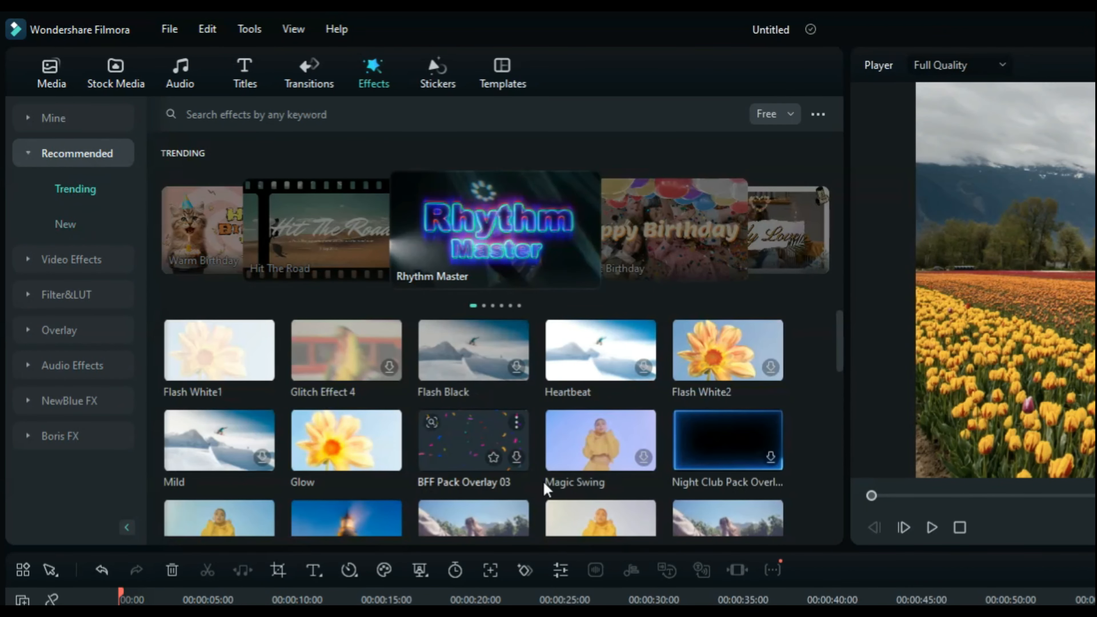
left_click(100, 155)
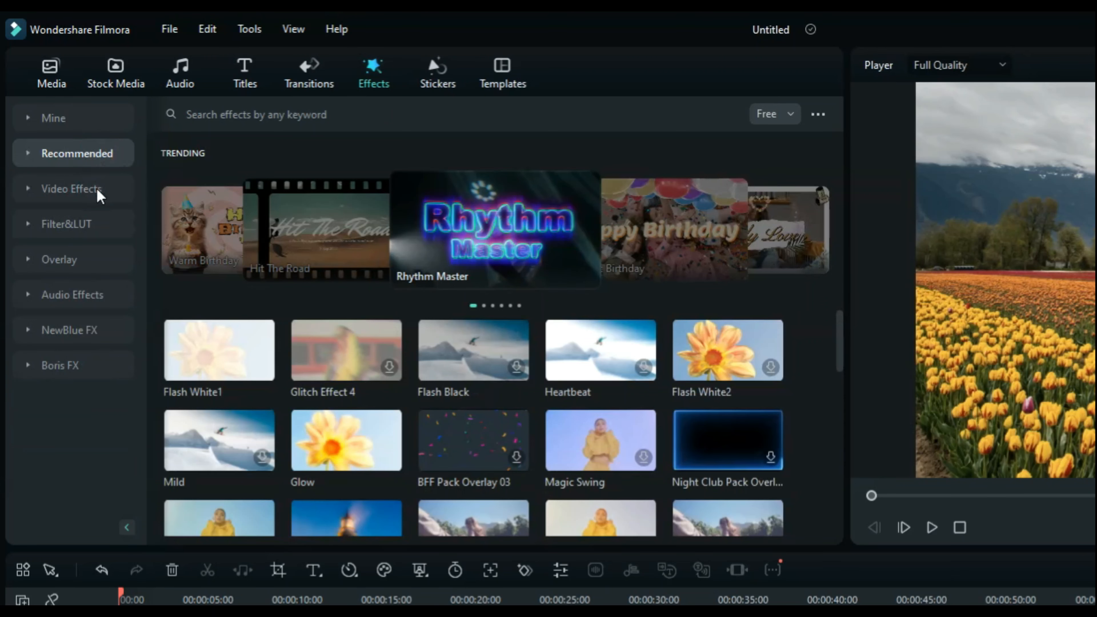
left_click(101, 188)
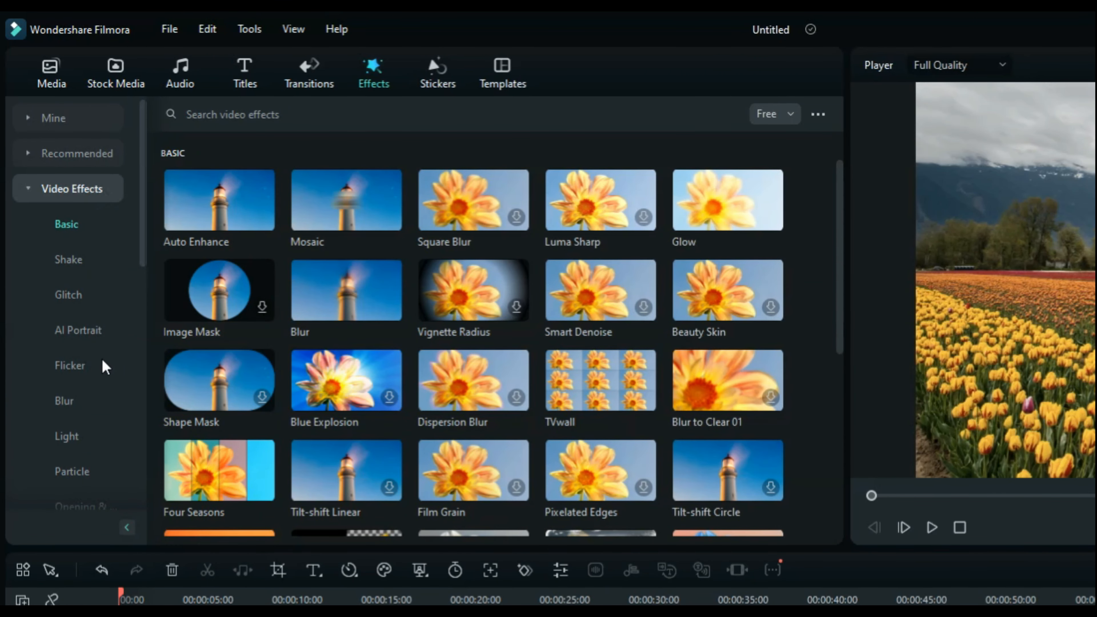
scroll(106, 367, "down", 10)
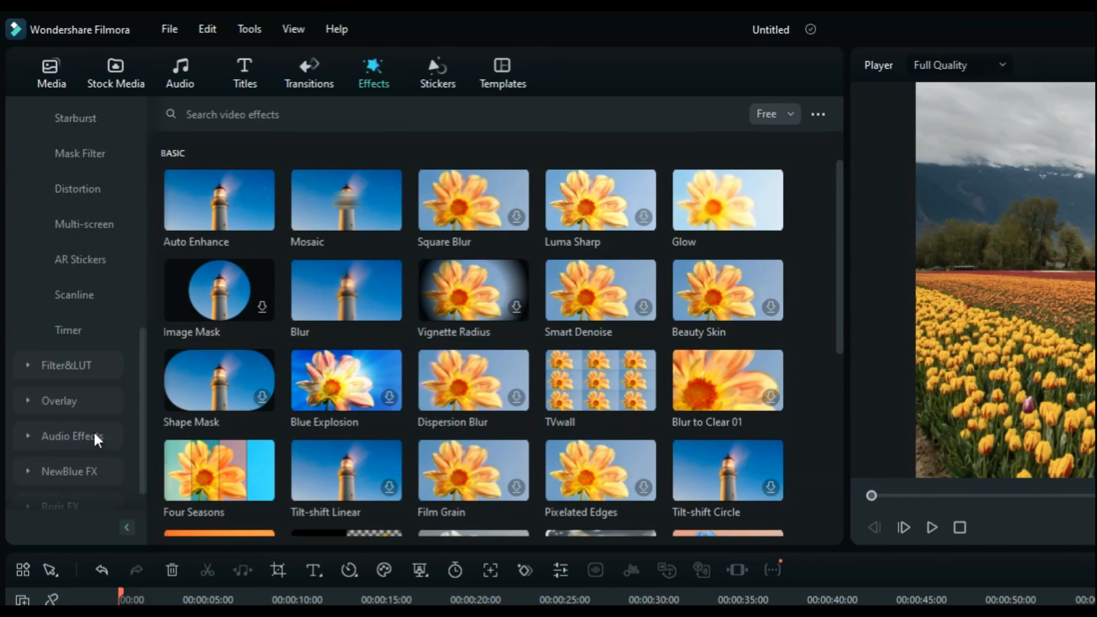
scroll(98, 439, "up", 10)
left_click(94, 189)
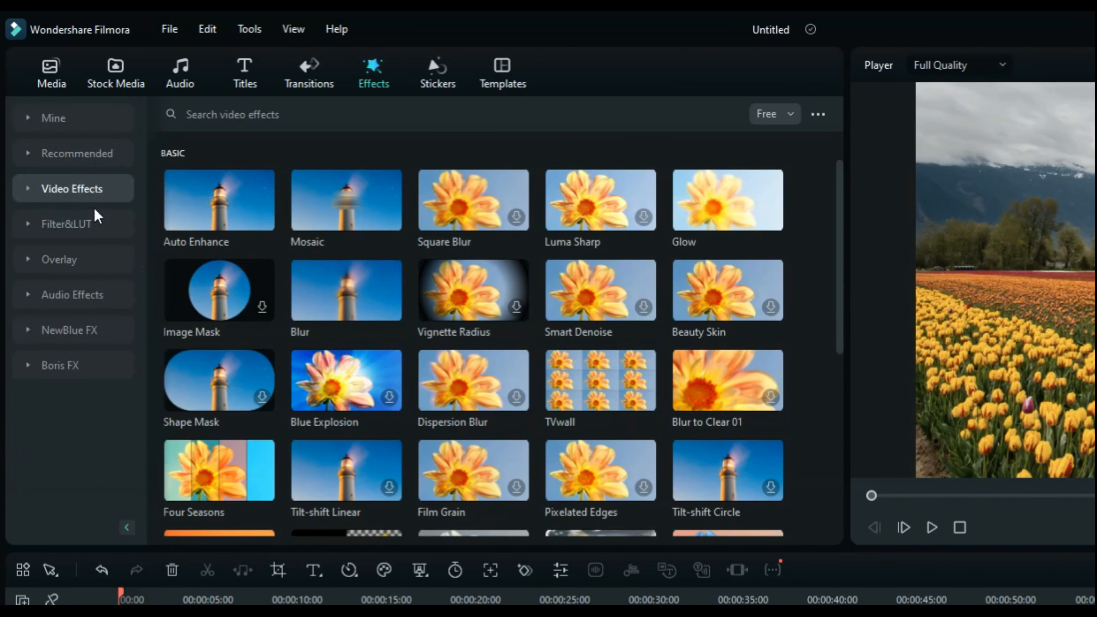
left_click(93, 224)
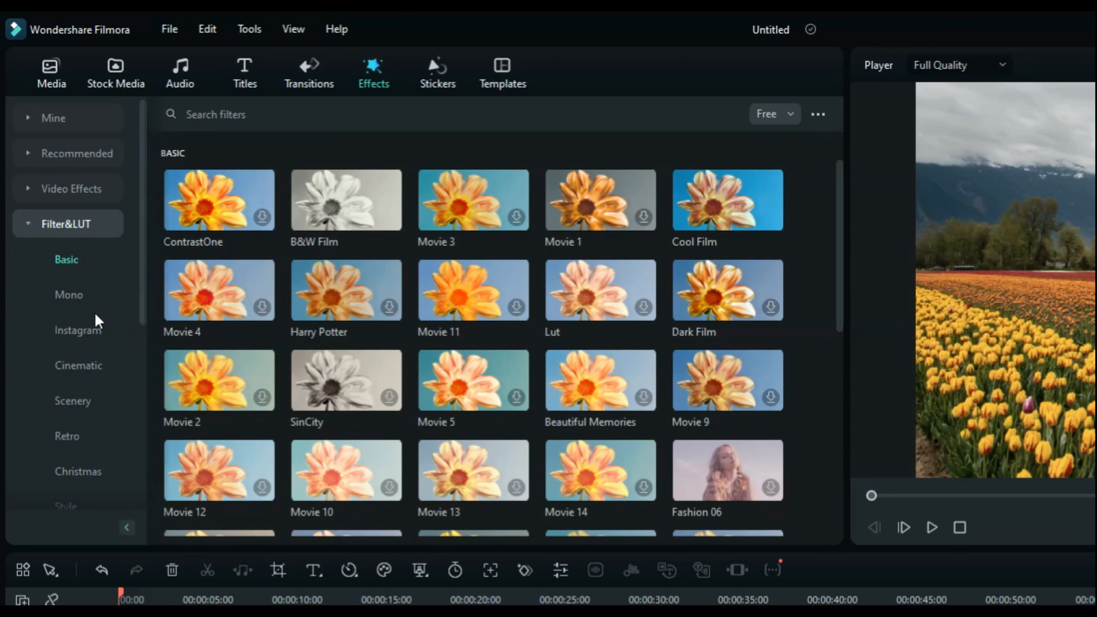
scroll(100, 322, "down", 2)
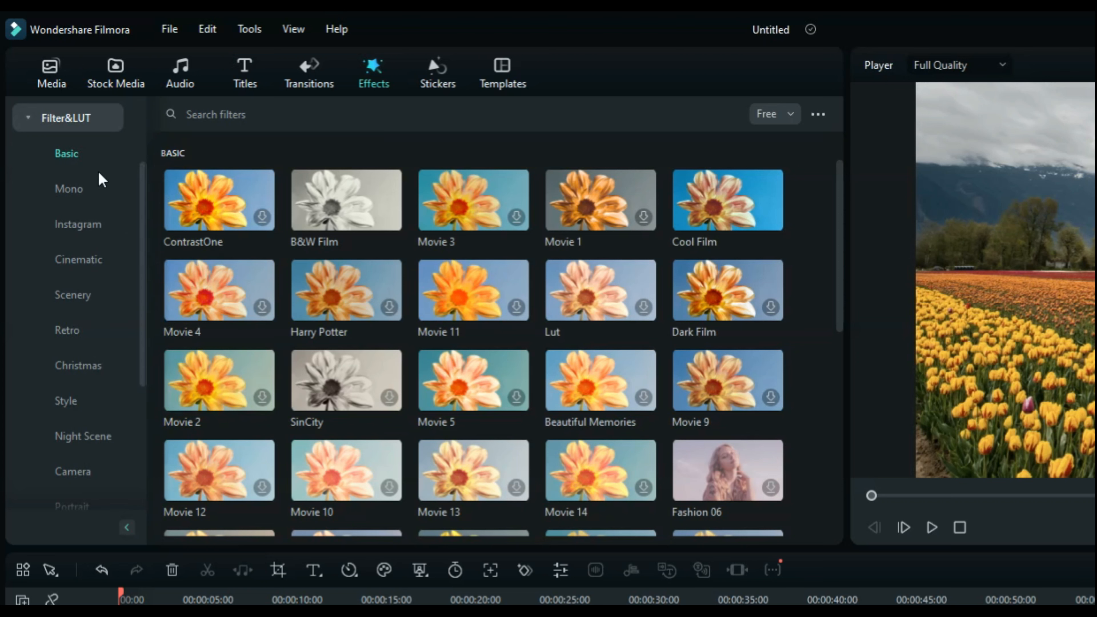
left_click(93, 122)
left_click(94, 260)
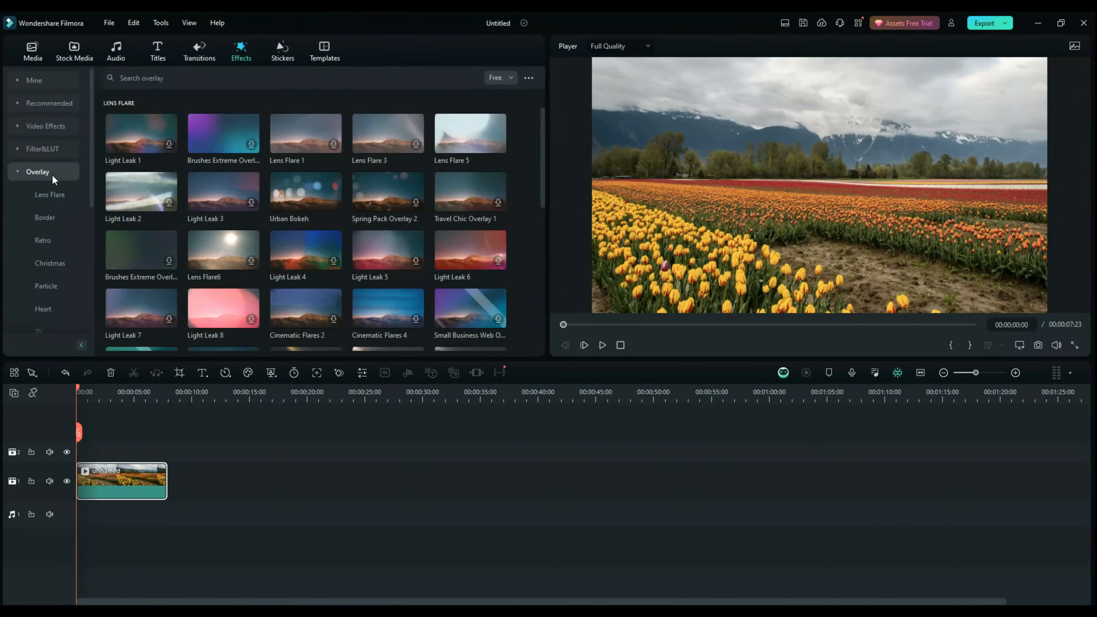
left_click(102, 268)
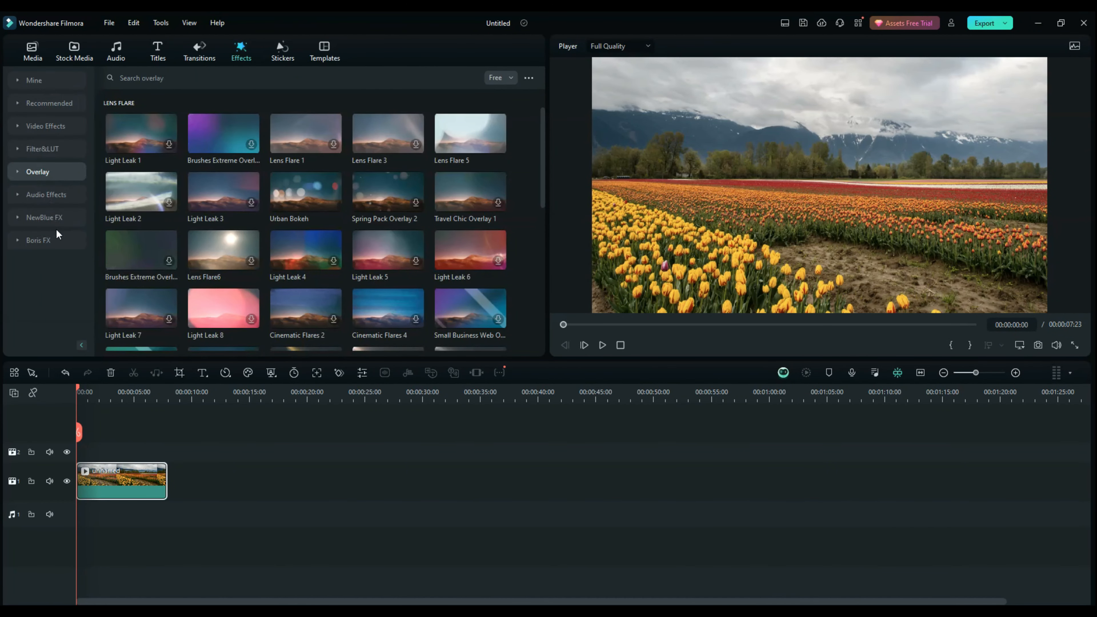
Apply the Cool Film filter from the basic Filter&LUT group to the tulip clip and open the clip's effect settings
left_click(58, 151)
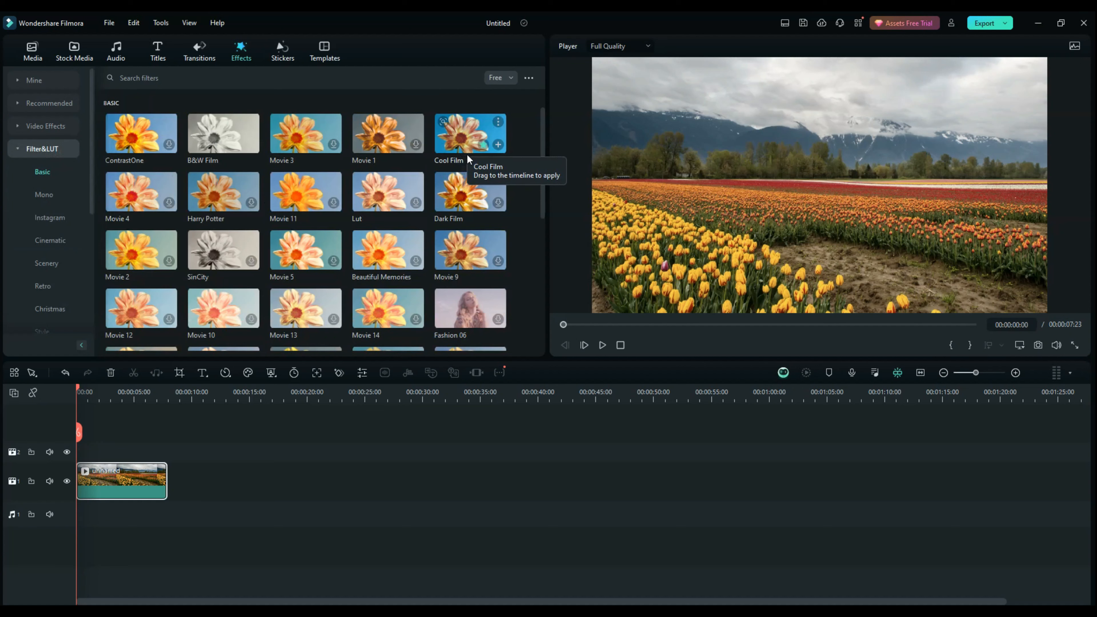
left_click_drag(468, 159, 86, 489)
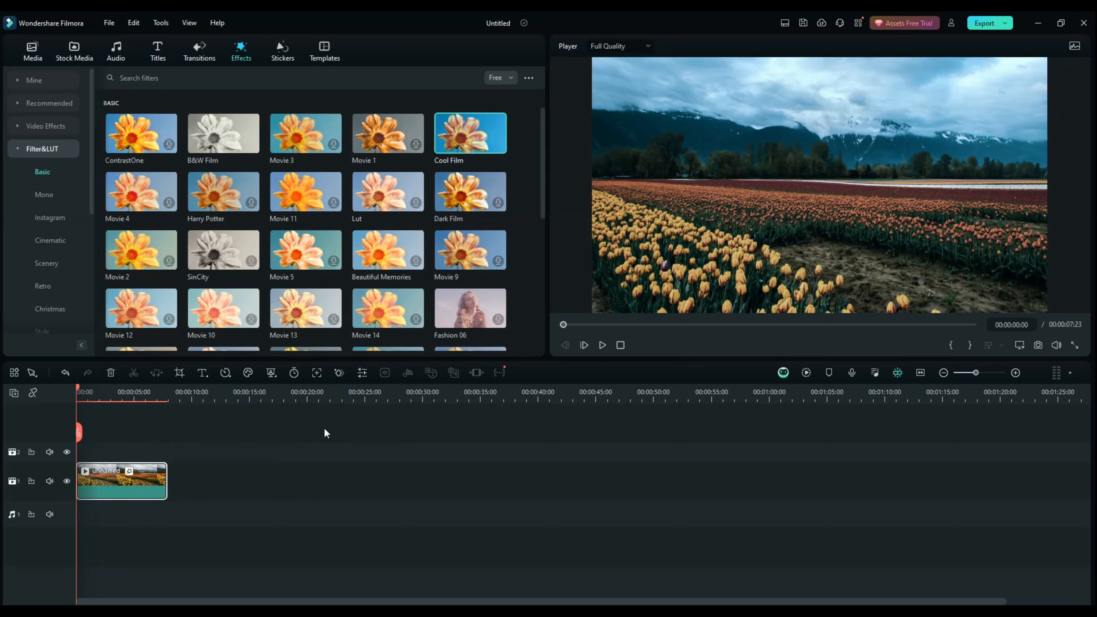
double_click(151, 486)
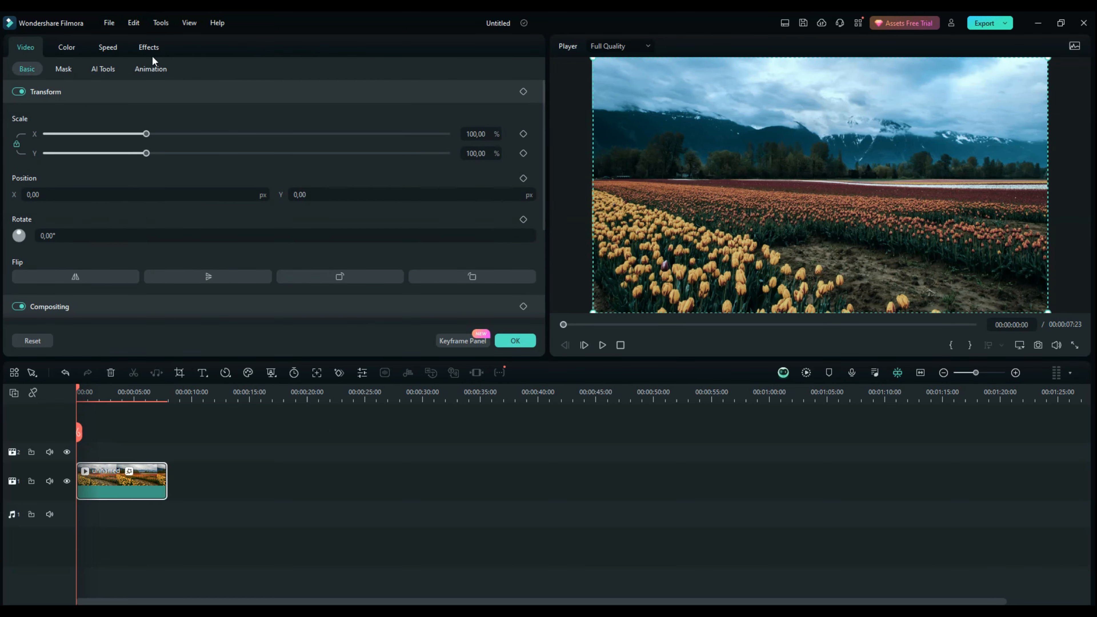
left_click(150, 46)
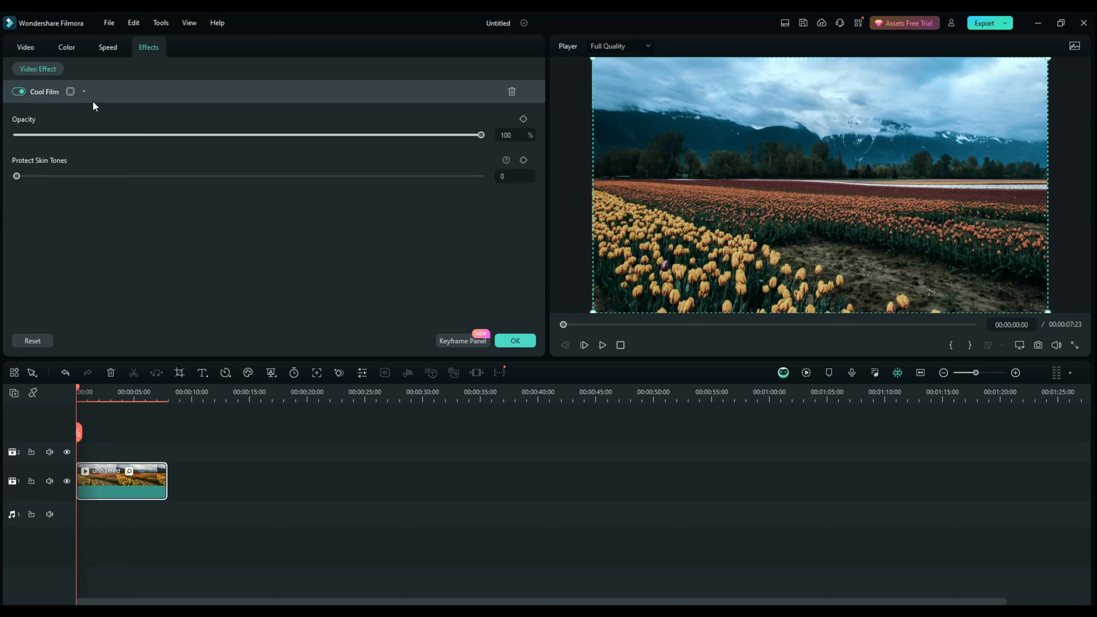
left_click(73, 92)
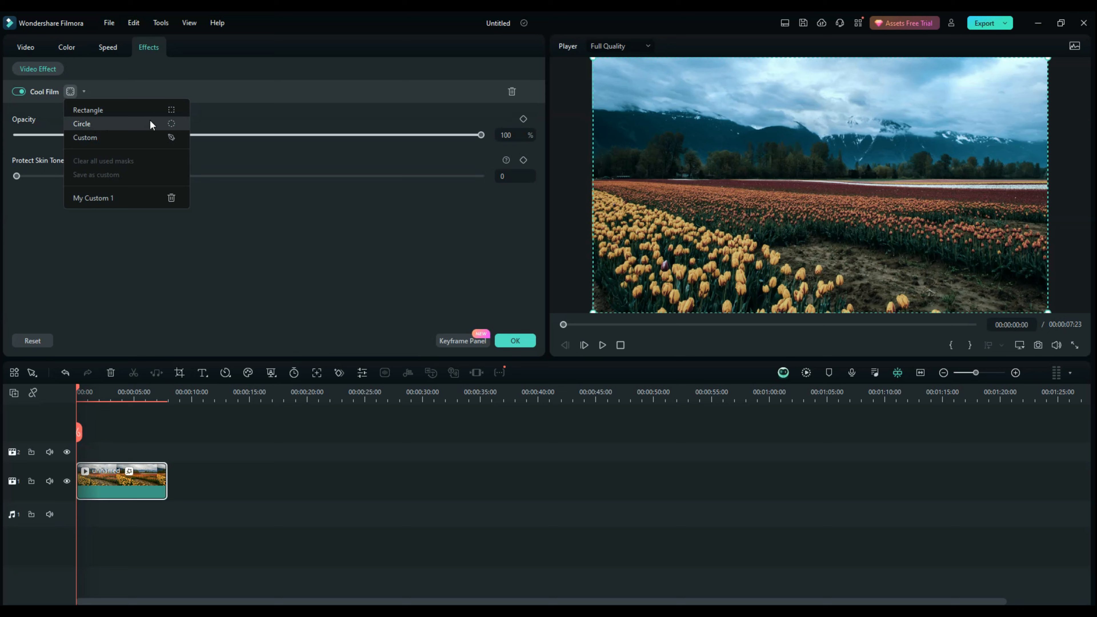
left_click(145, 135)
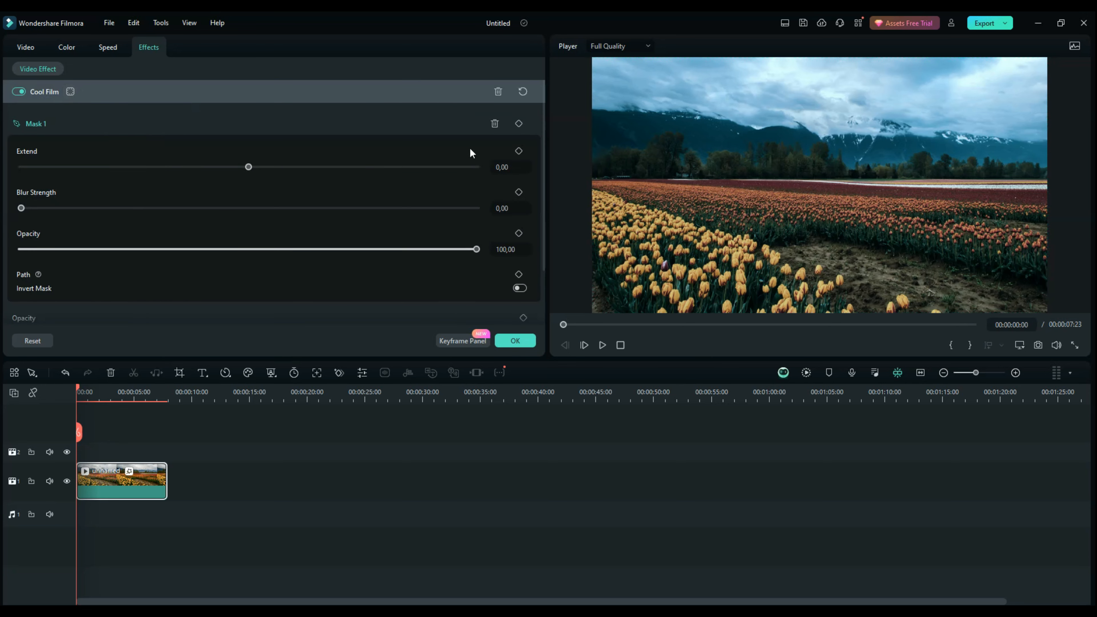
left_click(494, 123)
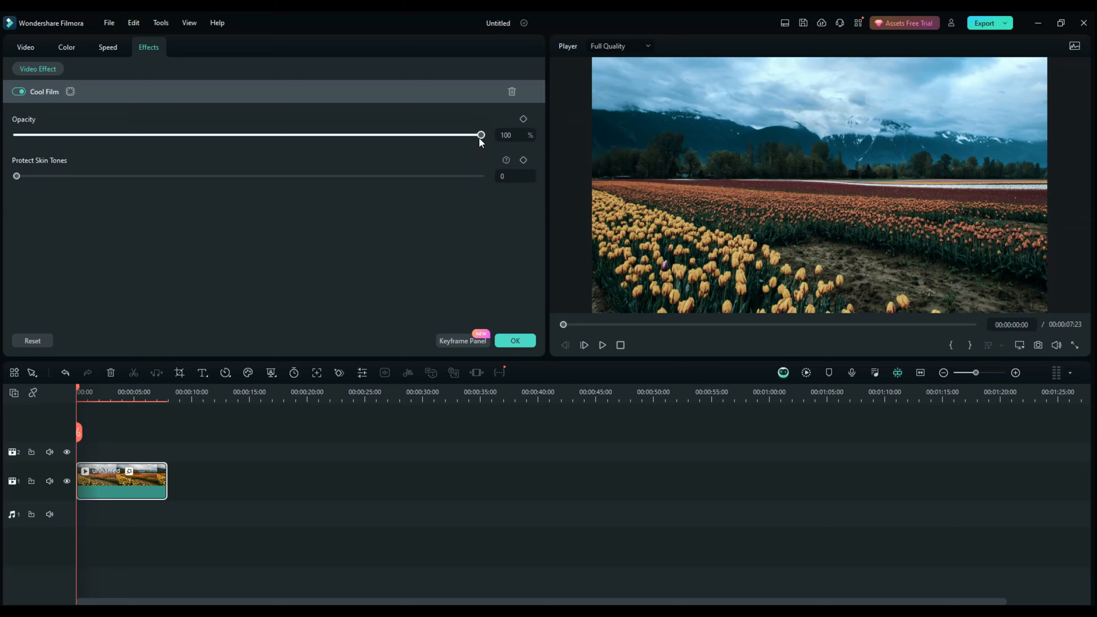
Try the Cool Film filter at 0% opacity and return it to 100%
left_click_drag(480, 142, 10, 145)
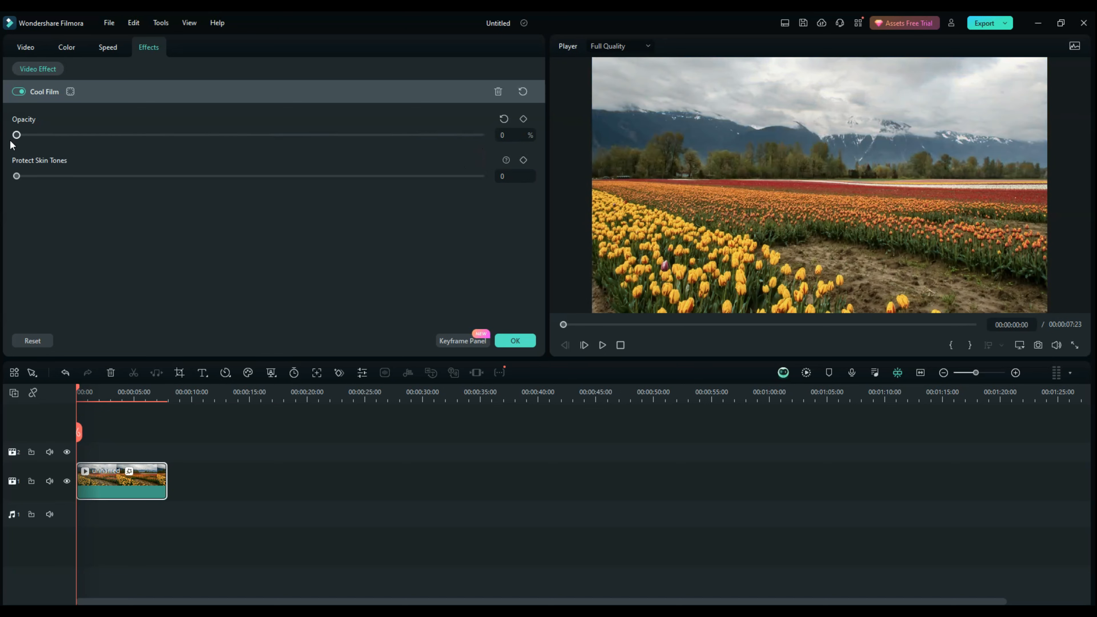
left_click_drag(16, 135, 497, 142)
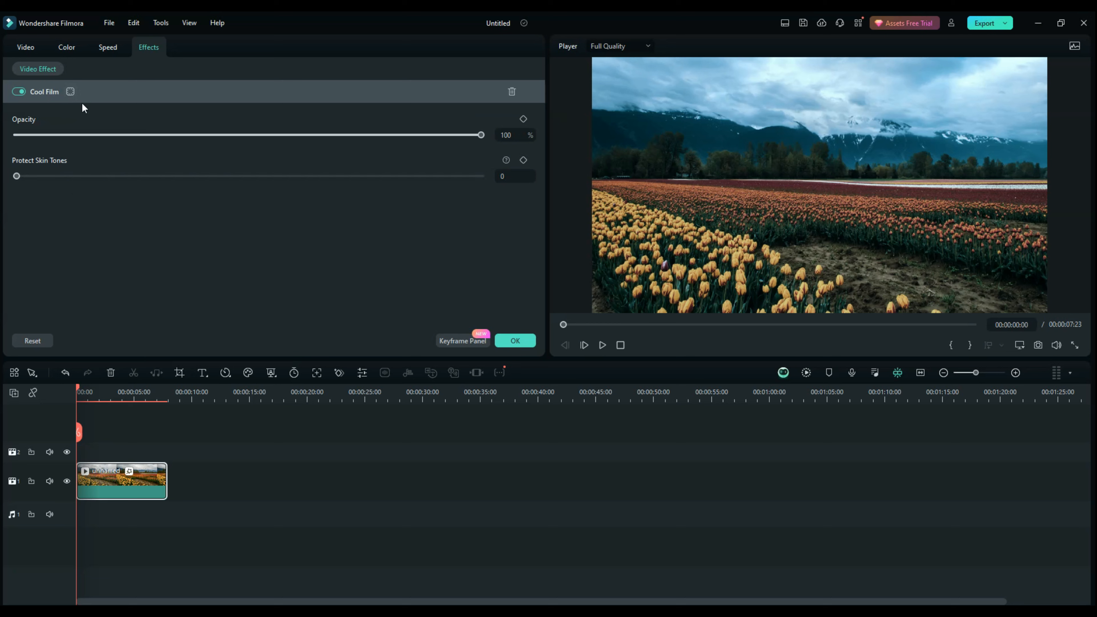
Add a custom mask to Cool Film and outline slightly more than the right half of the picture with a closed four-corner path
left_click(71, 92)
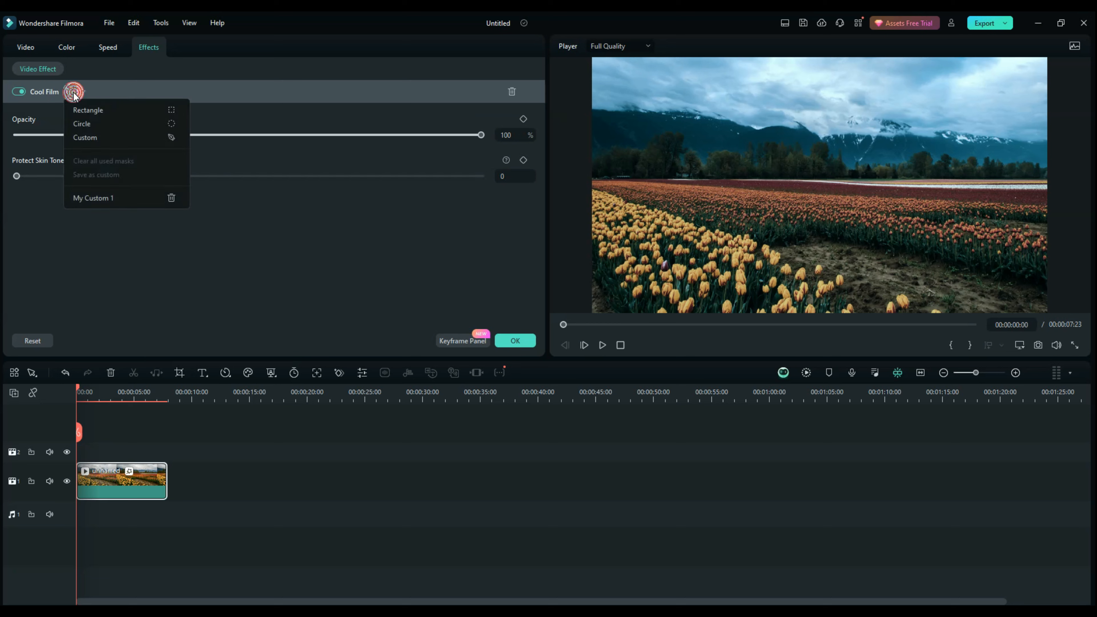
left_click(91, 138)
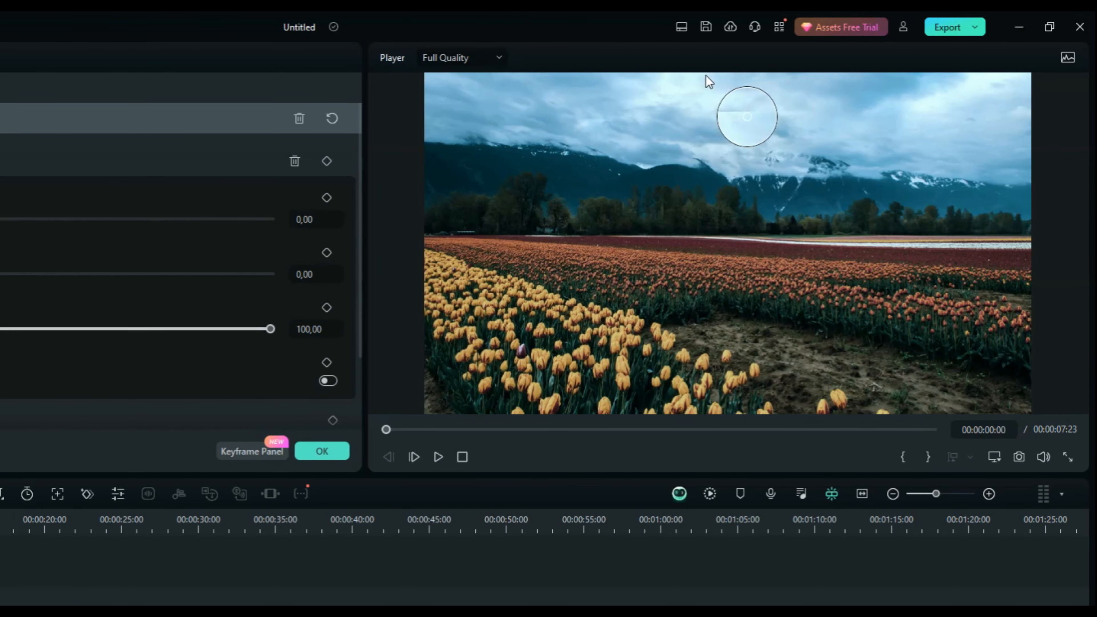
left_click(701, 75)
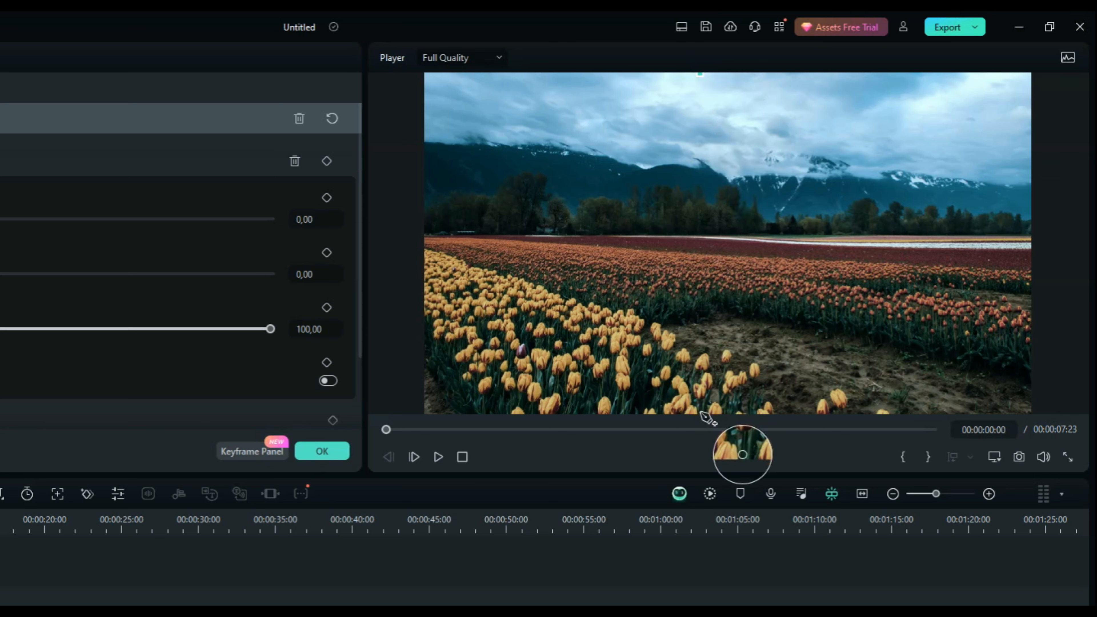
left_click(710, 411)
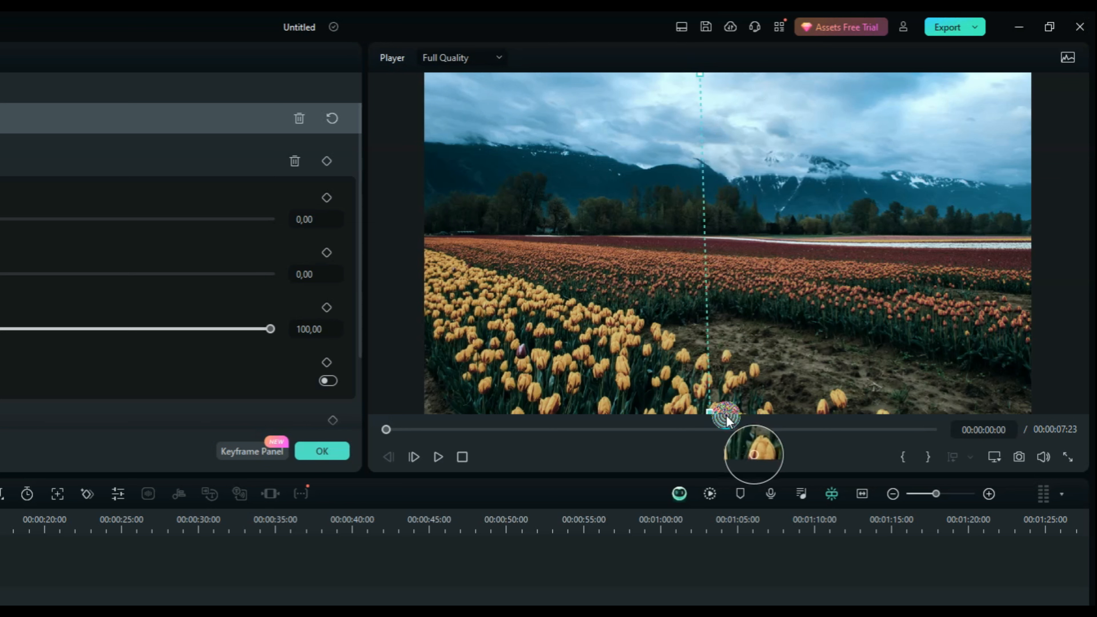
left_click(1030, 412)
left_click(1029, 74)
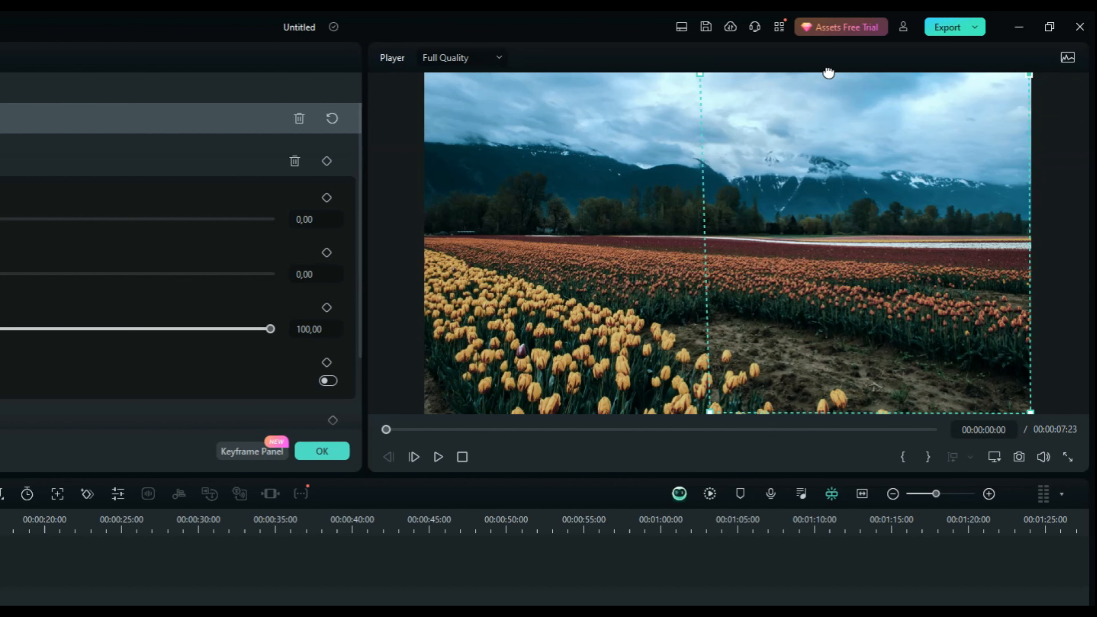
left_click(700, 77)
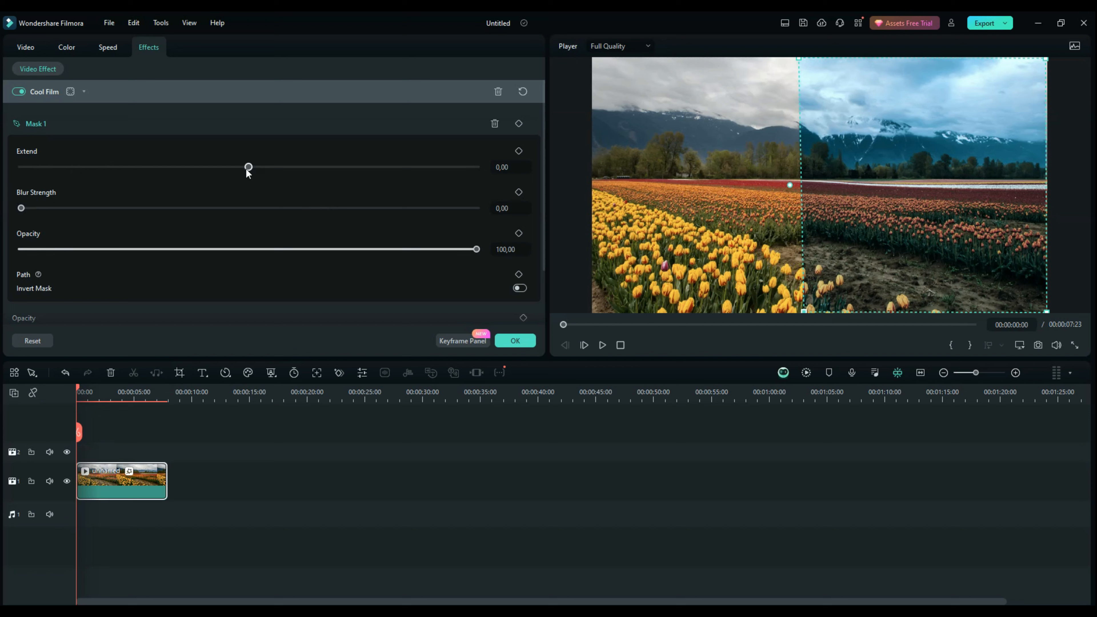
Set Mask 1's Extend to 1,76 and its Blur Strength to 0,00
mouse_move(246, 168)
left_mouse_down()
mouse_move(181, 173)
mouse_move(297, 170)
mouse_move(252, 174)
left_mouse_up()
left_click(768, 249)
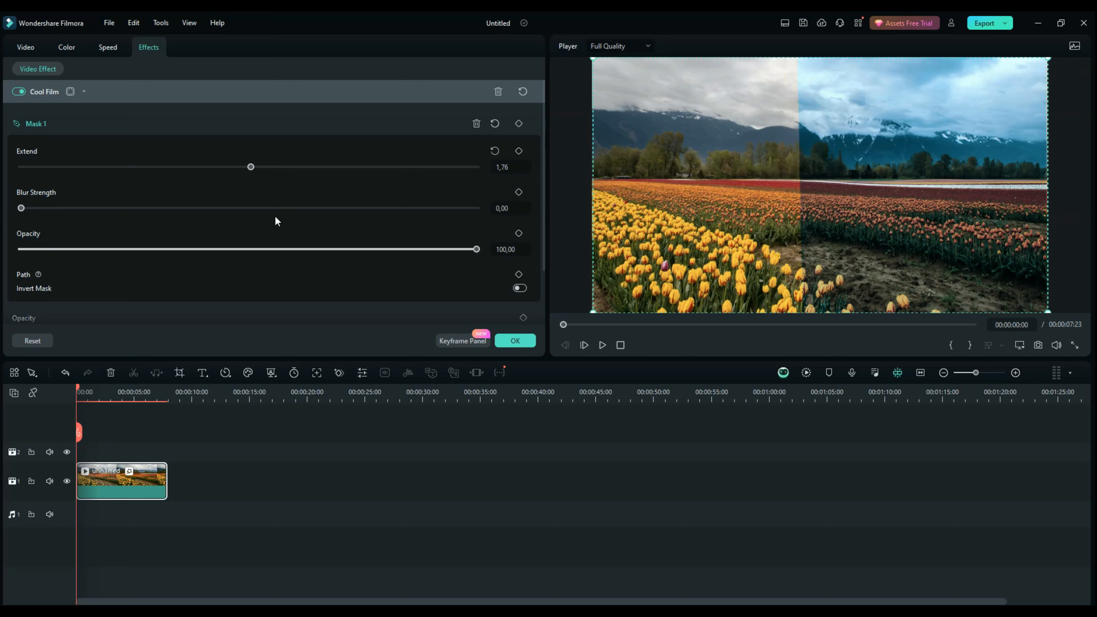
mouse_move(21, 208)
left_mouse_down()
mouse_move(261, 215)
mouse_move(20, 211)
left_mouse_up()
left_click(367, 277)
scroll(407, 226, "down", 1)
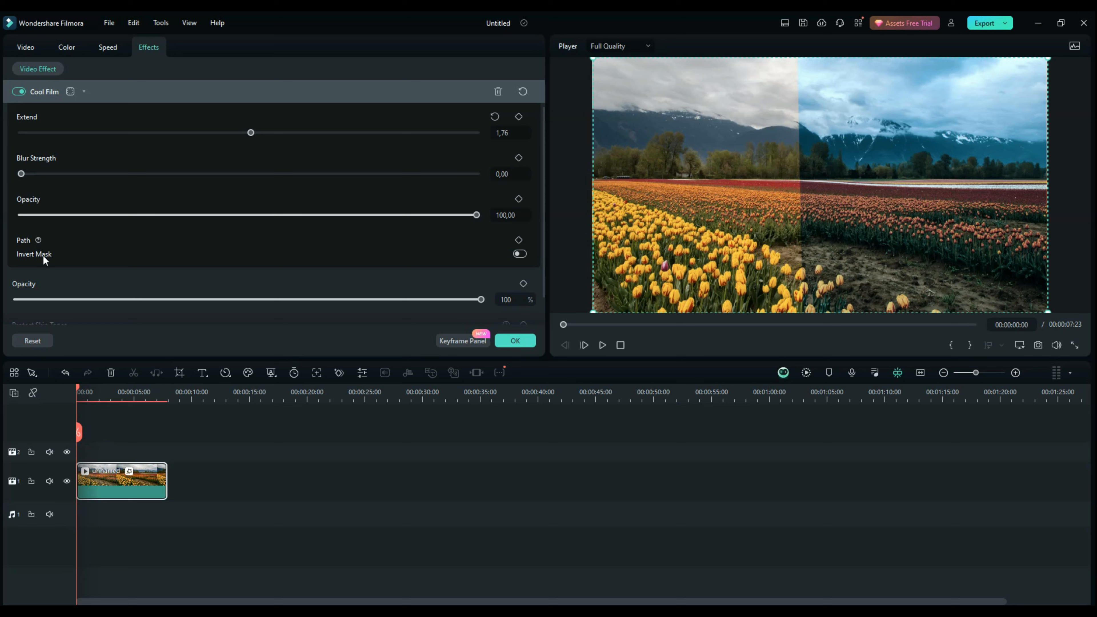
Try inverting Mask 1 and switch the inversion off again
left_click(521, 254)
left_click(519, 254)
left_click(521, 254)
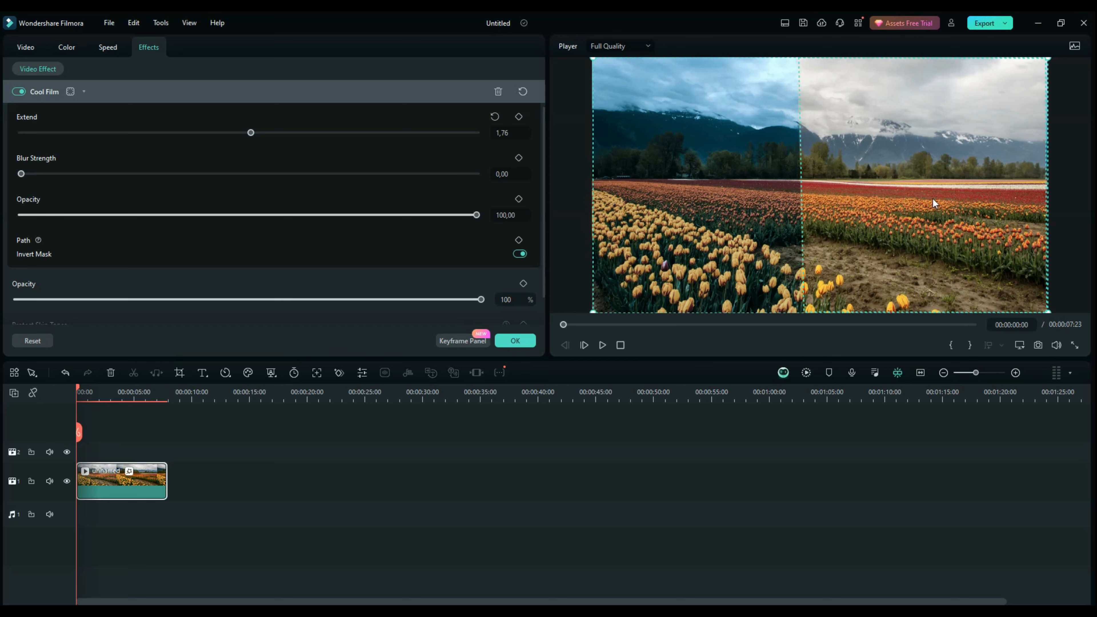
left_click(521, 254)
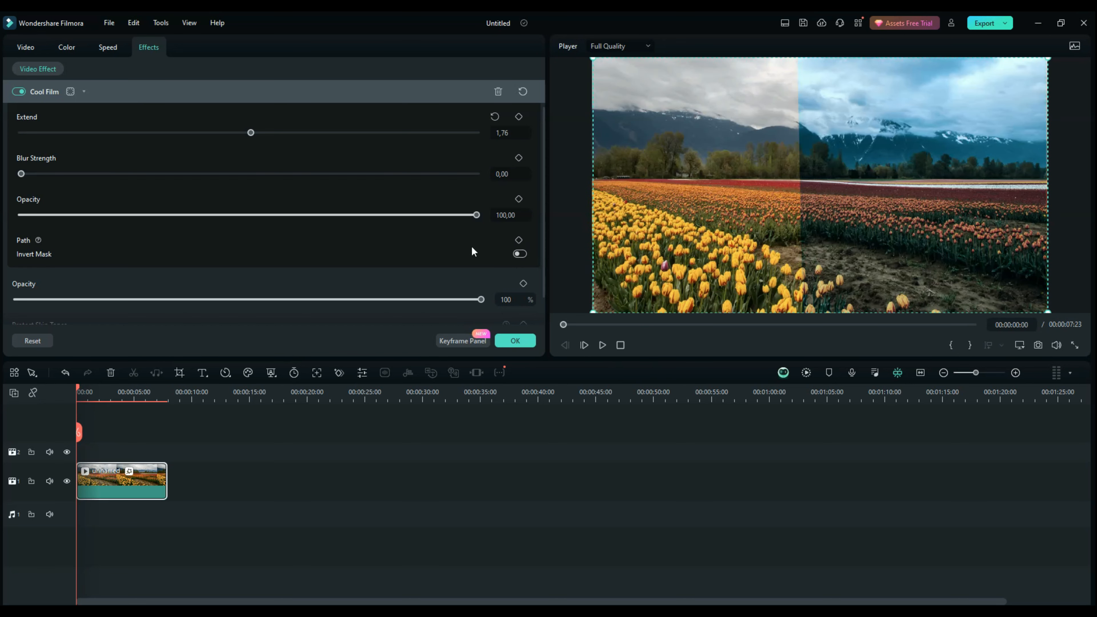
Add a second custom mask to Cool Film and outline the picture's lower-left tulip area with a closed four-corner path, ending at the first mask's edge
scroll(473, 252, "down", 1)
scroll(349, 238, "up", 2)
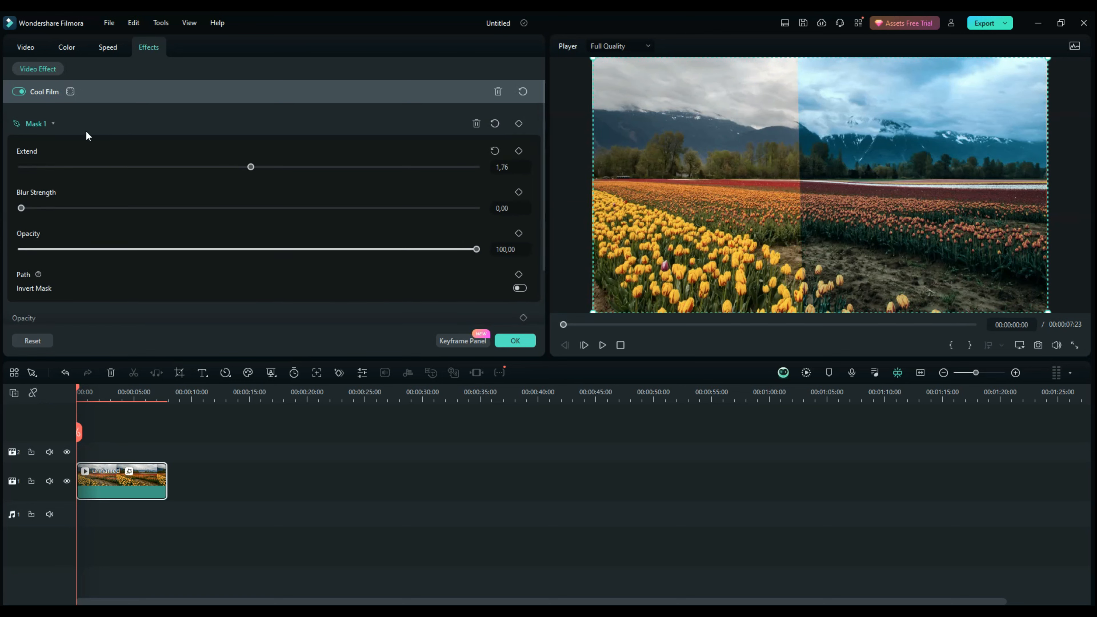
left_click(69, 91)
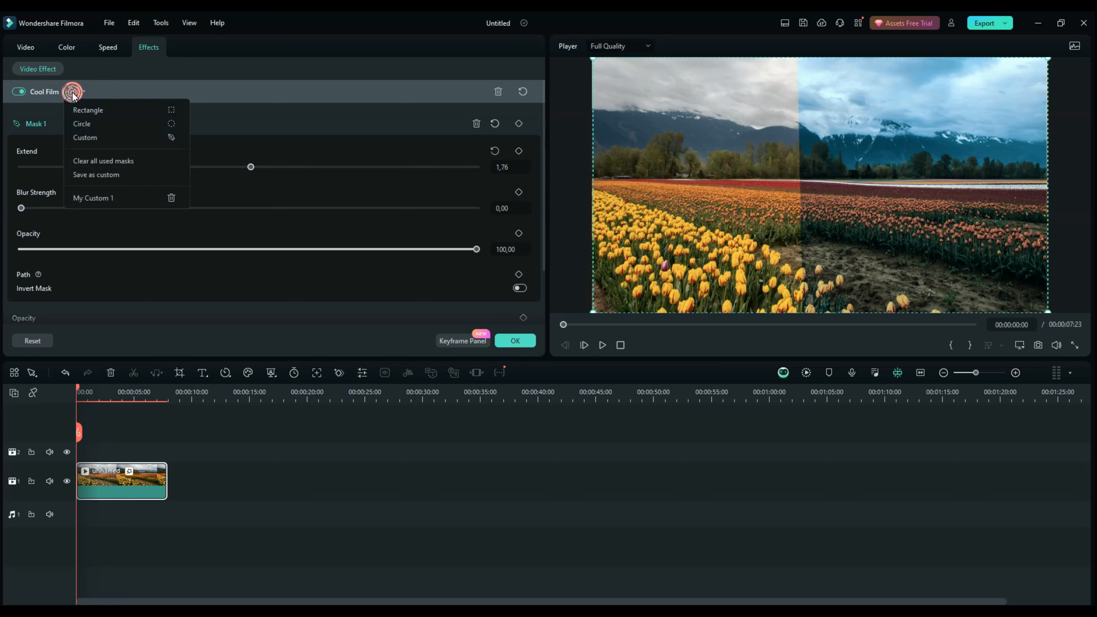
left_click(90, 134)
left_click(592, 195)
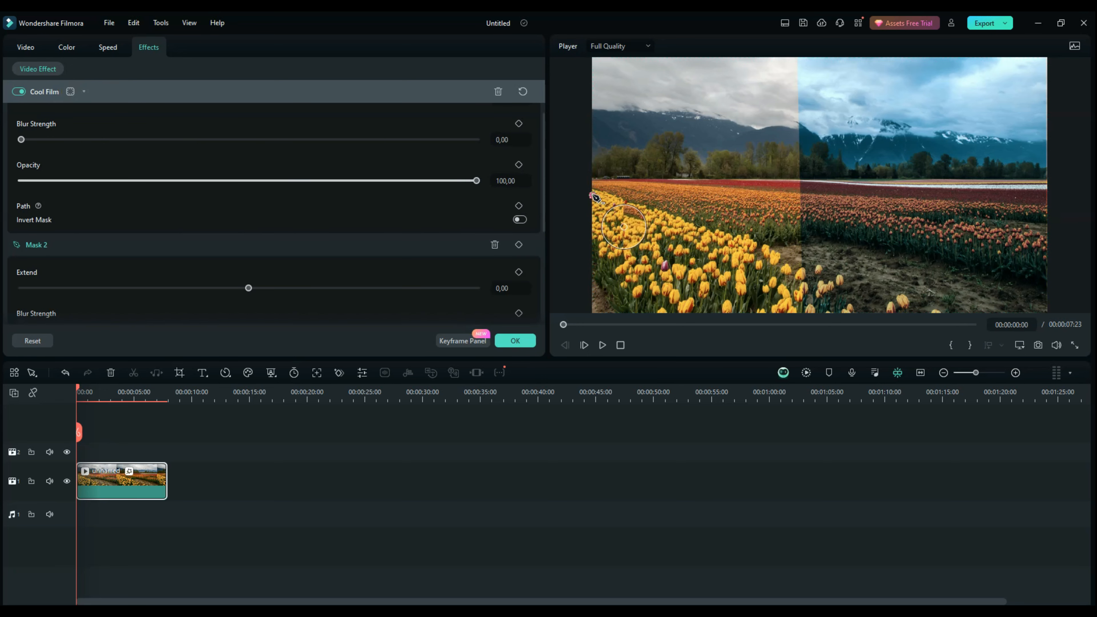
left_click(799, 191)
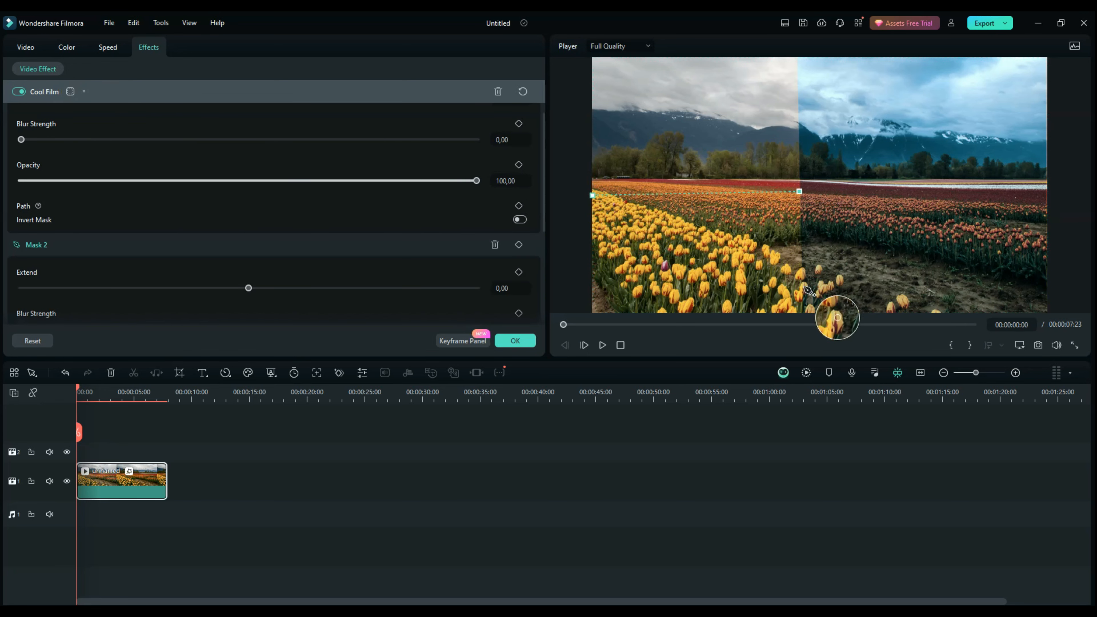
left_click(803, 310)
left_click(594, 312)
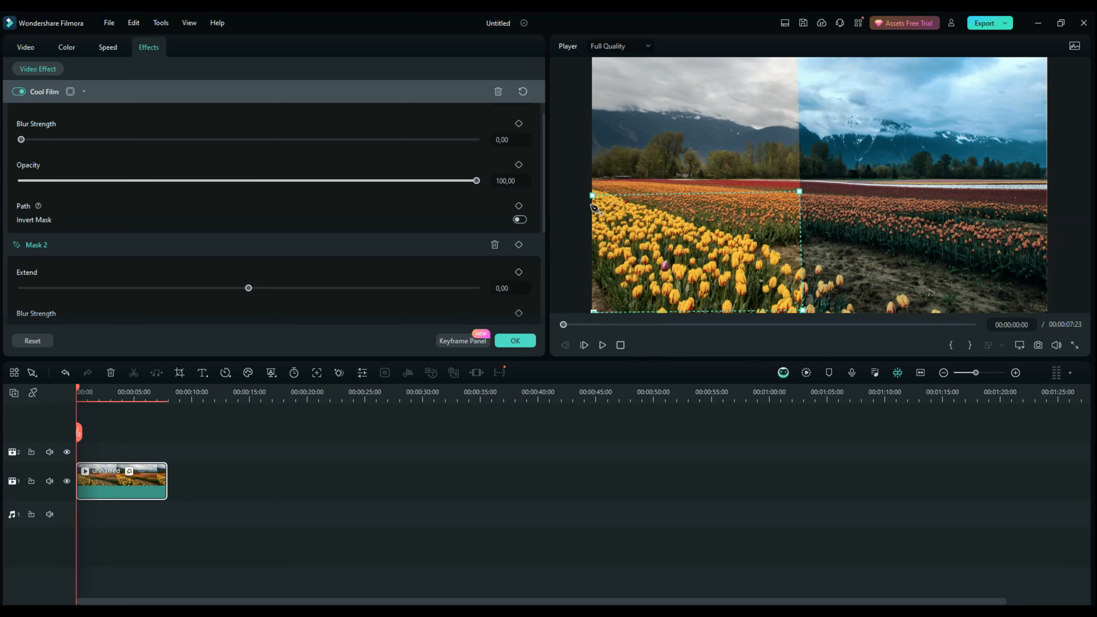
left_click(593, 195)
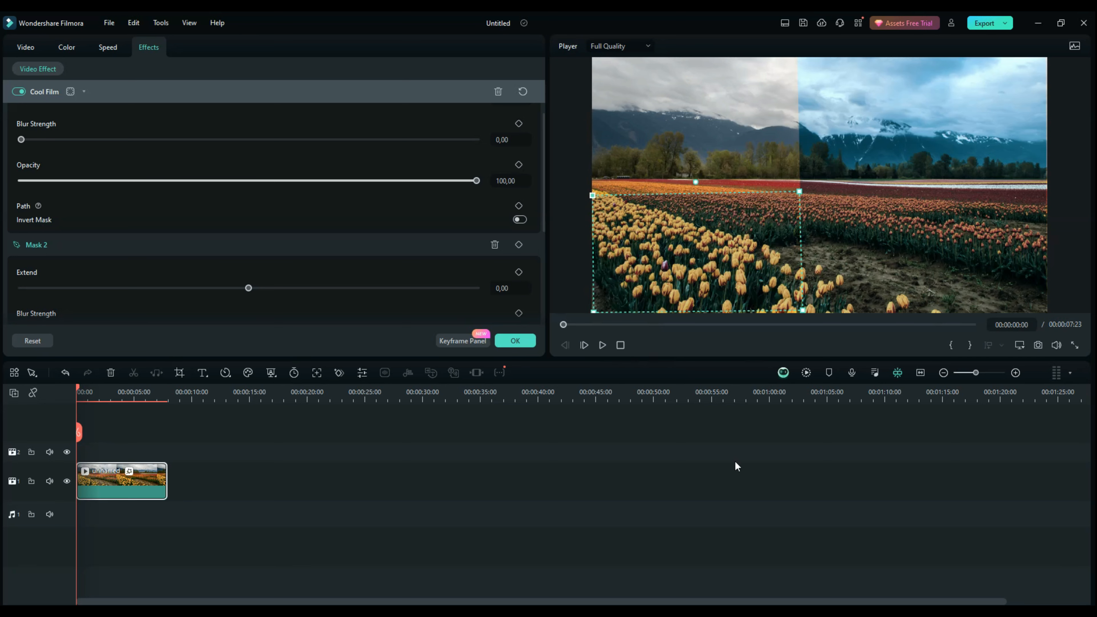
left_click(736, 466)
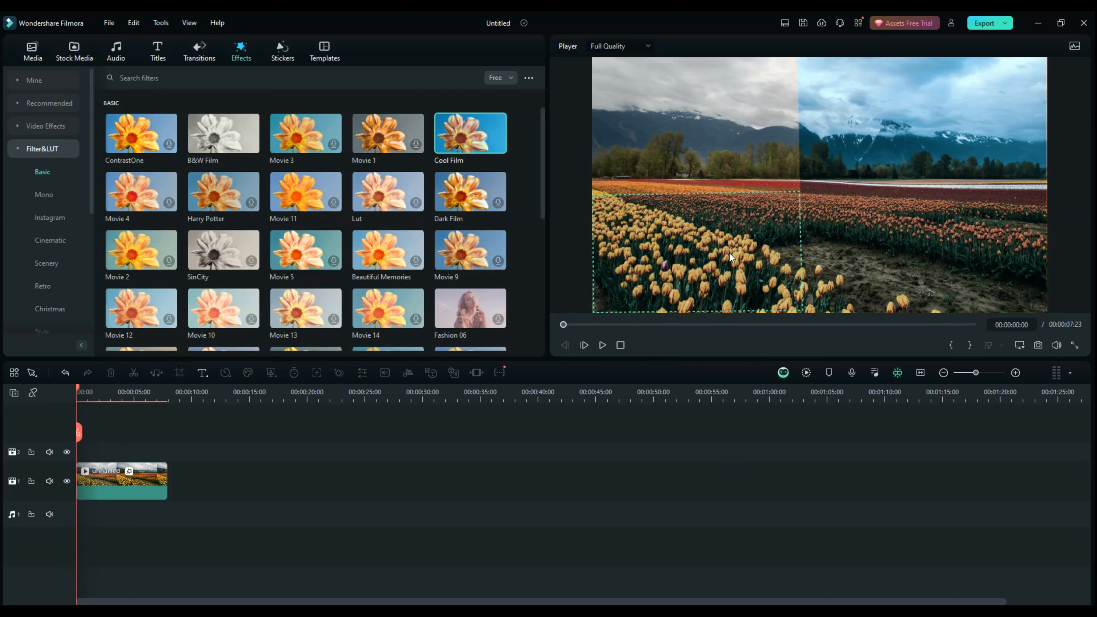
Reopen the tulip clip's Cool Film settings and review the parameters of both masks and the filter's overall Opacity and Protect Skin Tones
double_click(130, 482)
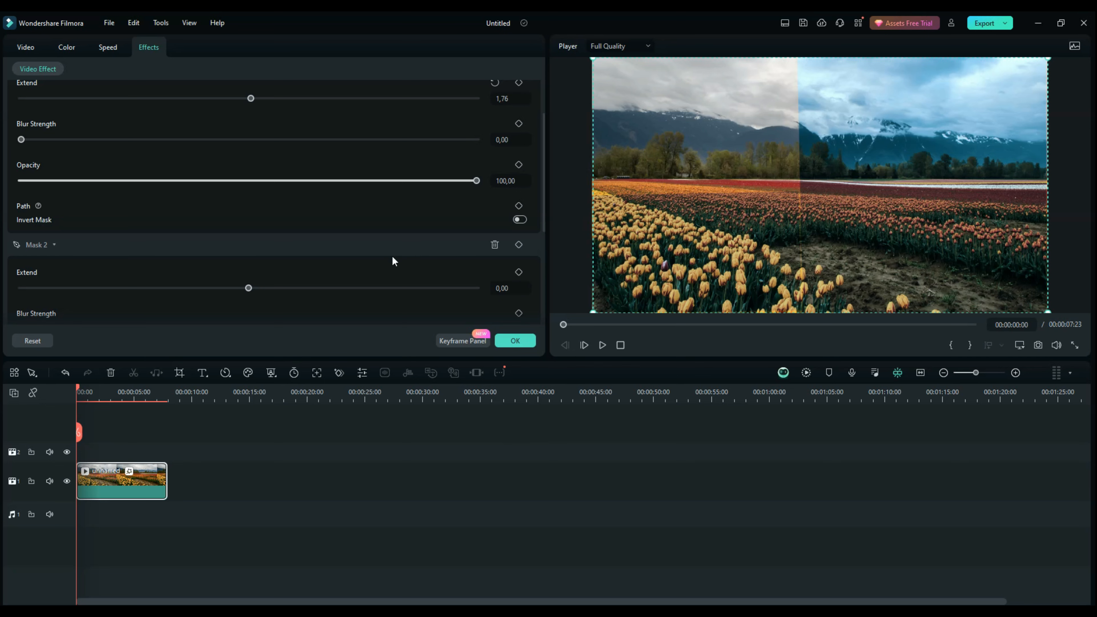
scroll(392, 268, "up", 1)
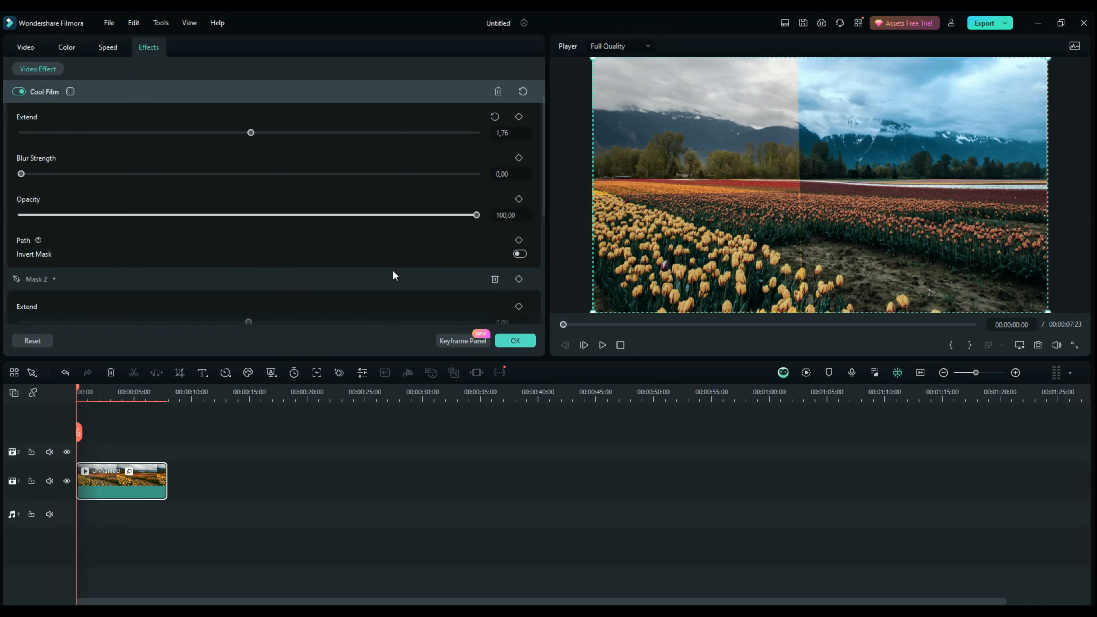
scroll(393, 270, "up", 1)
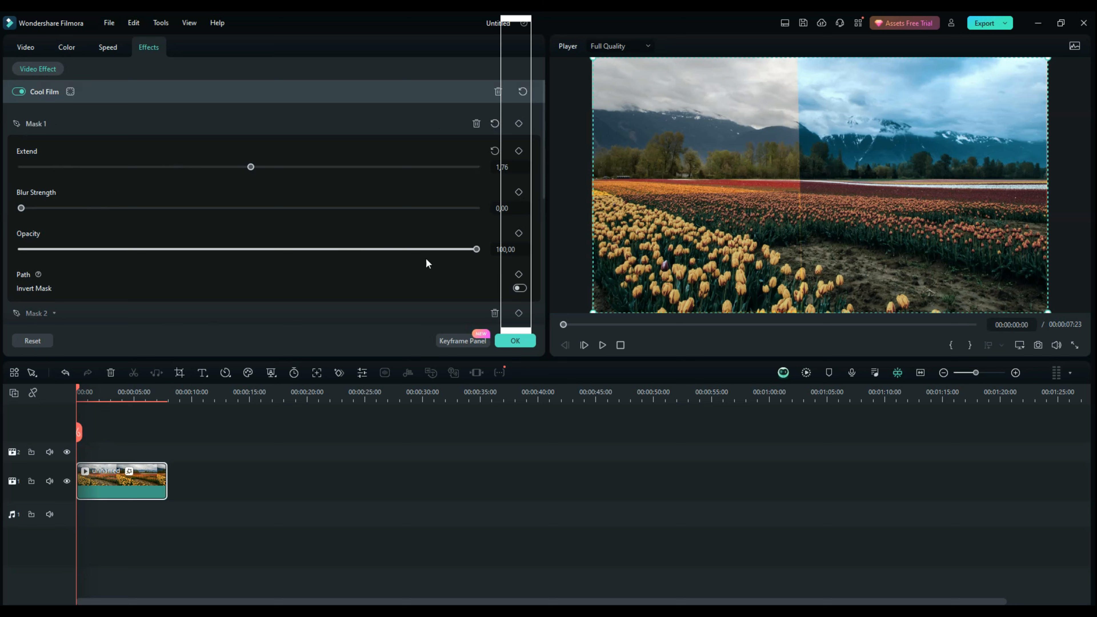
left_click(514, 341)
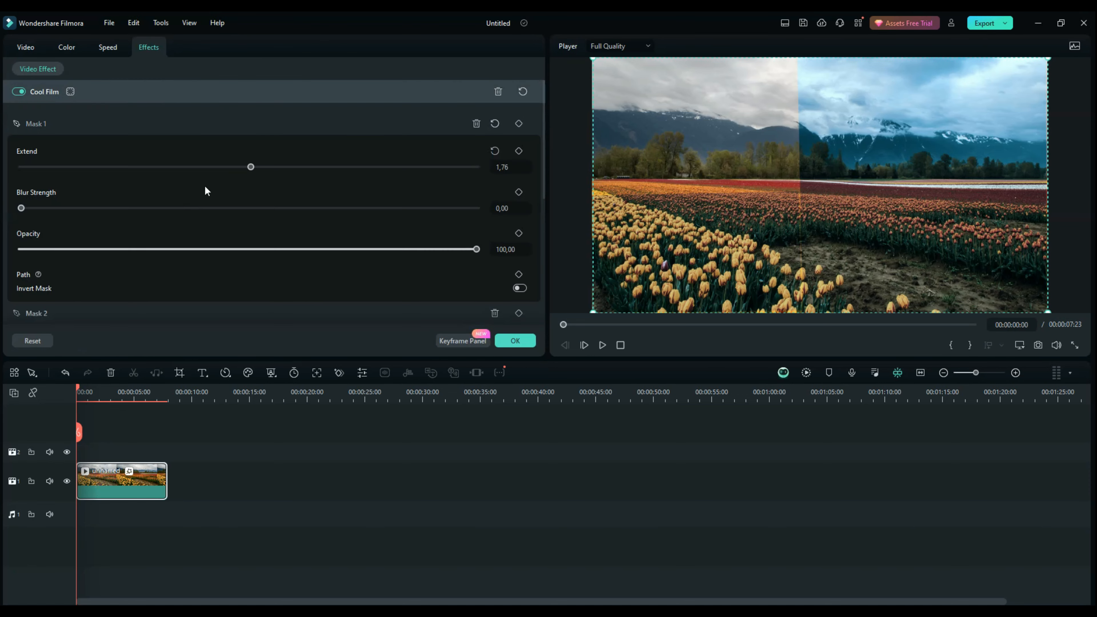
scroll(220, 203, "down", 3)
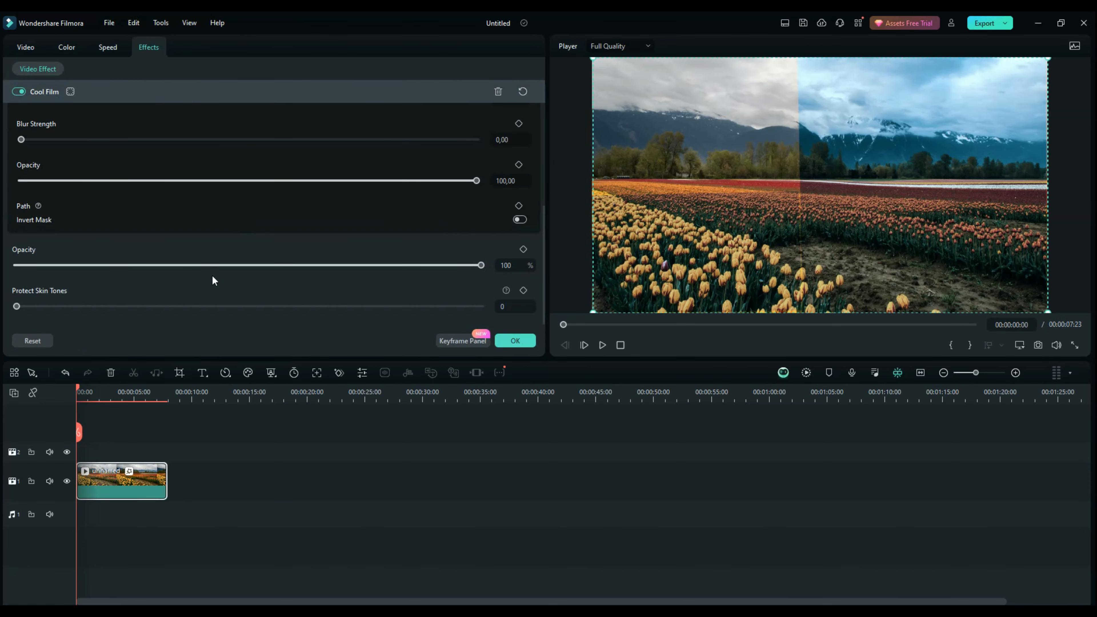